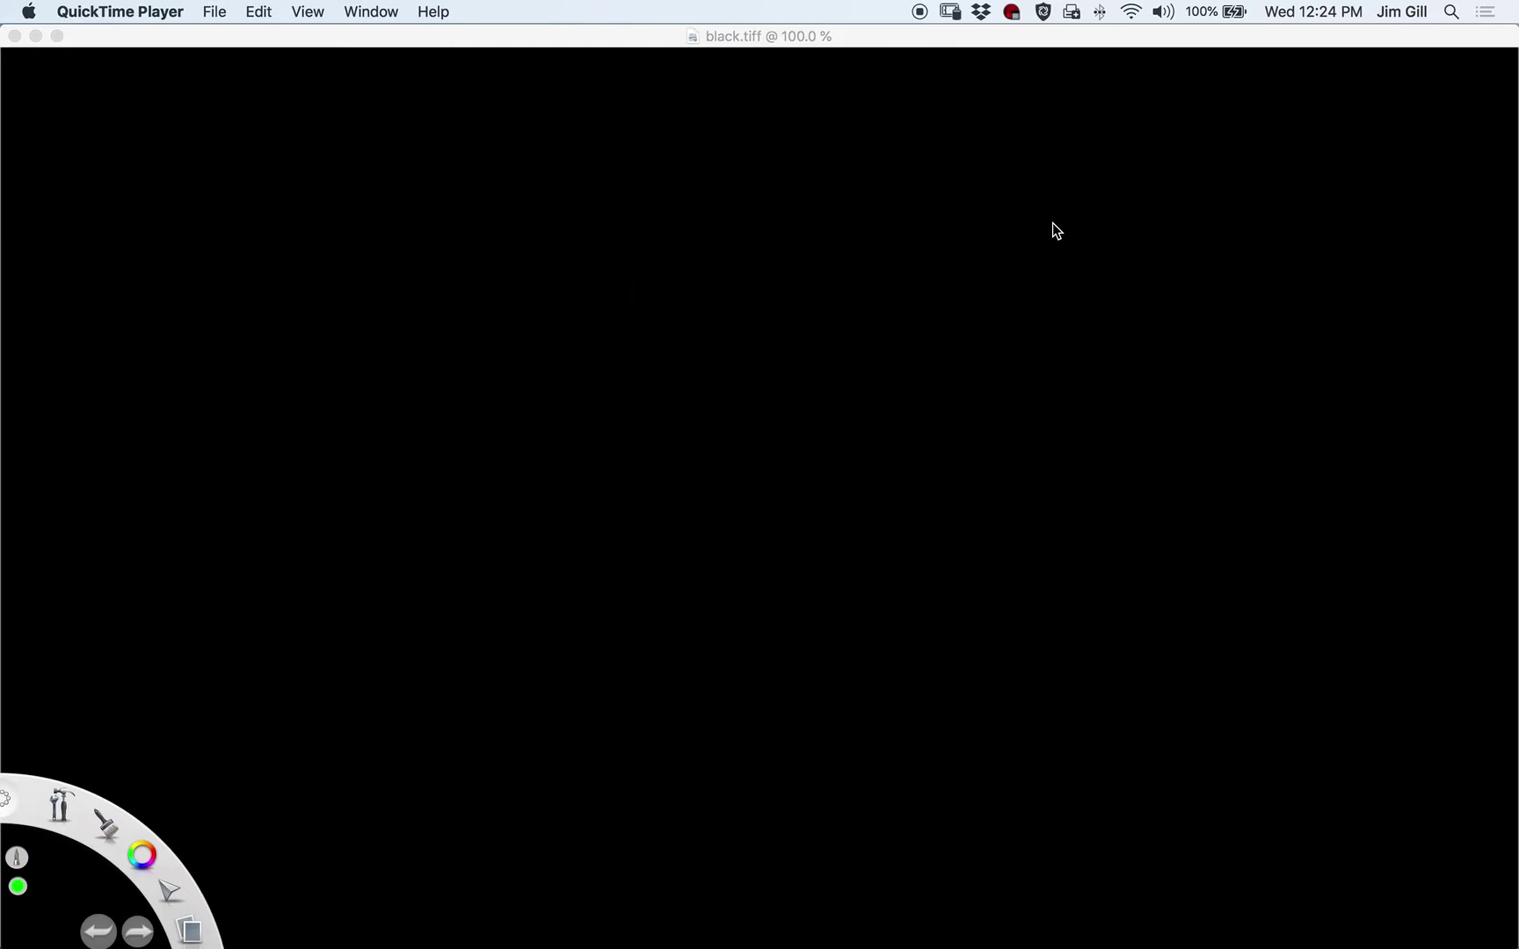
Focus the black canvas in SketchBook so the green brush is ready to draw.
click(93, 55)
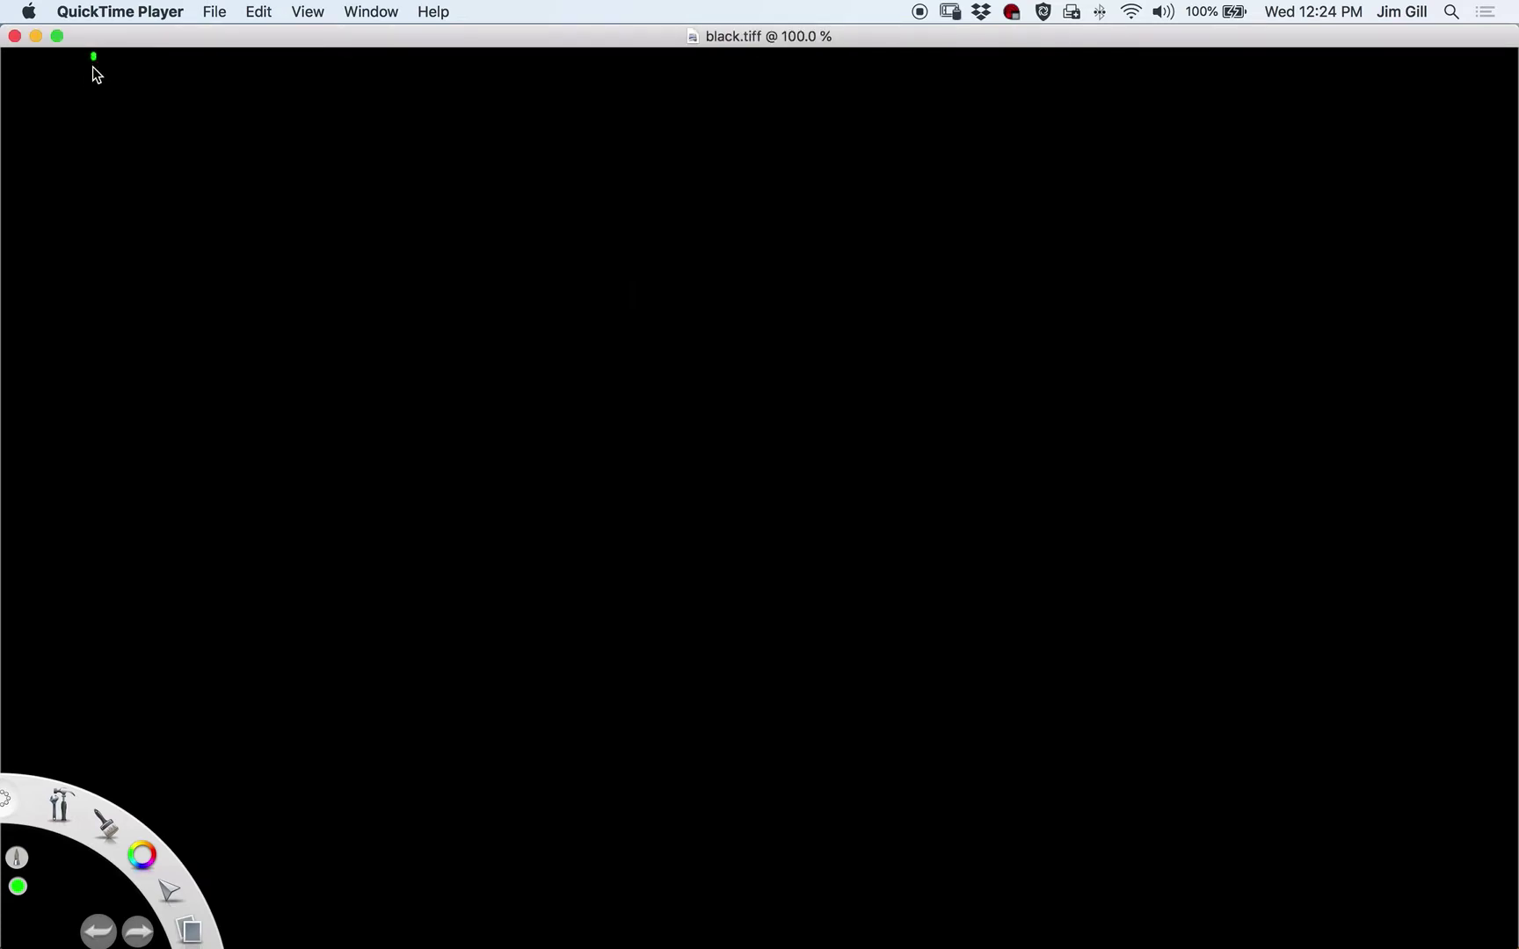
Handwrite dx/dt = 2x(1 − x/2) − xy at the top-left of the canvas.
mouse_move(97, 87)
mouse_down()
mouse_move(123, 115)
mouse_move(102, 116)
mouse_move(117, 132)
mouse_move(76, 167)
mouse_move(86, 180)
mouse_move(142, 129)
mouse_move(233, 143)
mouse_move(211, 148)
mouse_up()
drag(258, 98, 254, 162)
mouse_move(280, 105)
mouse_down()
mouse_move(278, 155)
mouse_move(345, 131)
mouse_move(322, 132)
mouse_move(342, 138)
mouse_move(344, 170)
mouse_up()
mouse_move(356, 102)
mouse_down()
mouse_move(372, 171)
mouse_move(409, 134)
mouse_up()
mouse_move(420, 134)
mouse_down()
mouse_move(446, 151)
mouse_move(429, 155)
mouse_move(470, 158)
mouse_up()
drag(482, 132, 461, 182)
Handwrite dy/dt = 3y(1 − y/3) − 2xy on the line below.
drag(90, 221, 88, 262)
mouse_move(88, 245)
mouse_down()
mouse_move(53, 265)
mouse_move(108, 257)
mouse_move(91, 334)
mouse_up()
mouse_move(90, 318)
mouse_down()
mouse_move(91, 336)
mouse_move(123, 339)
mouse_move(180, 279)
mouse_move(189, 297)
mouse_up()
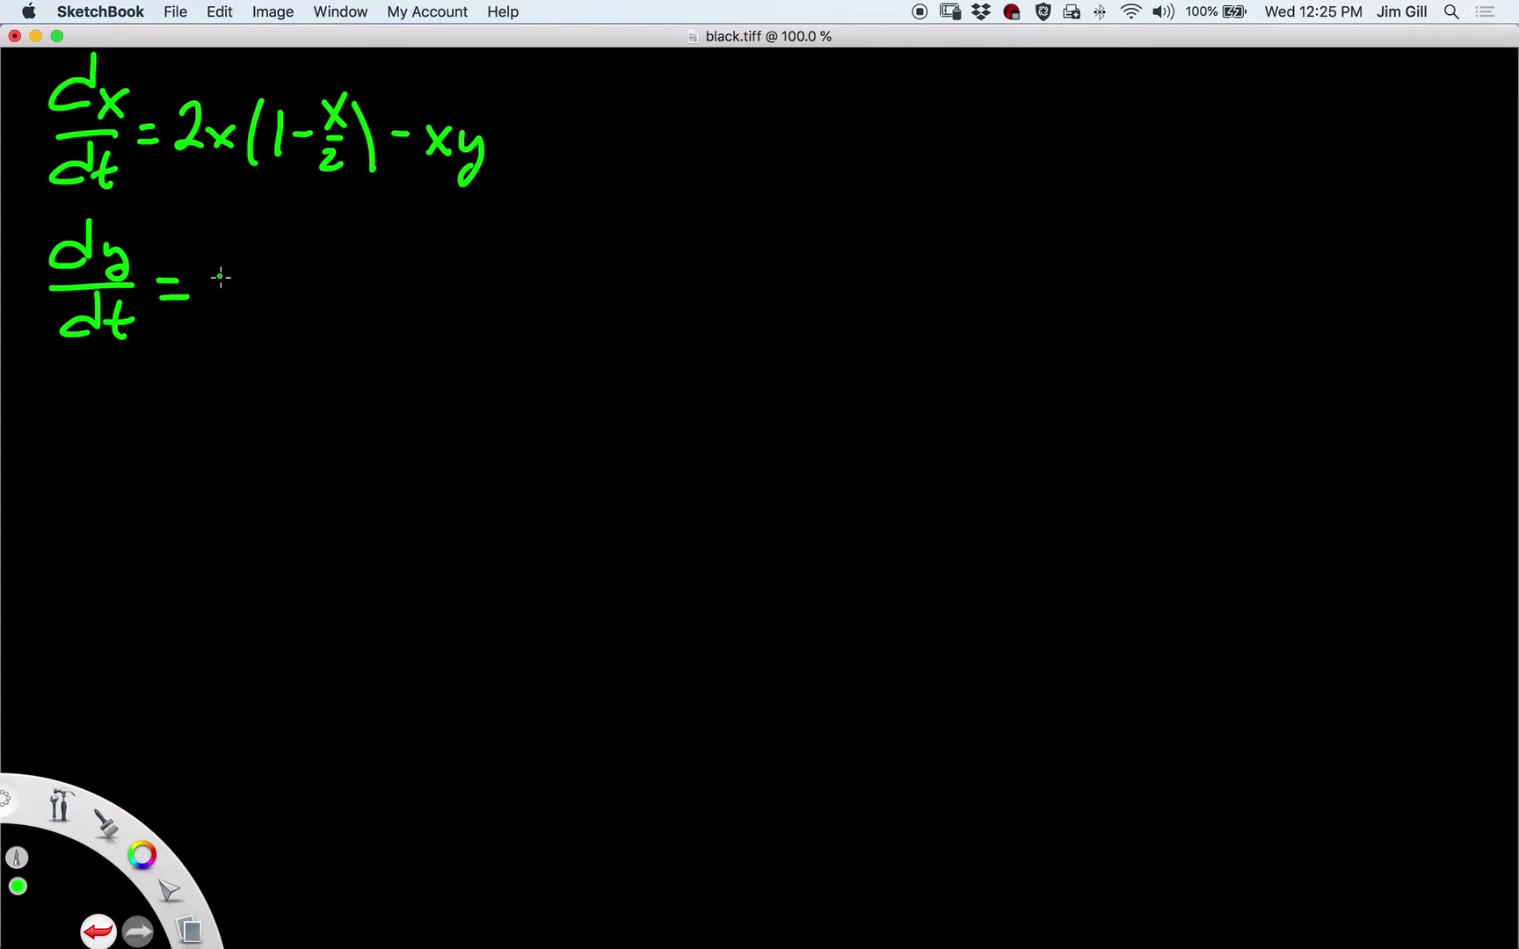
mouse_move(217, 273)
mouse_down()
mouse_move(235, 279)
mouse_move(219, 294)
mouse_move(269, 295)
mouse_move(271, 318)
mouse_up()
mouse_move(309, 263)
mouse_down()
mouse_move(304, 312)
mouse_move(336, 312)
mouse_up()
mouse_move(352, 289)
mouse_down()
mouse_move(410, 298)
mouse_move(392, 327)
mouse_up()
mouse_move(427, 257)
mouse_down()
mouse_move(427, 320)
mouse_move(491, 276)
mouse_move(483, 313)
mouse_move(527, 308)
mouse_move(528, 292)
mouse_move(532, 310)
mouse_move(558, 298)
mouse_move(538, 331)
mouse_up()
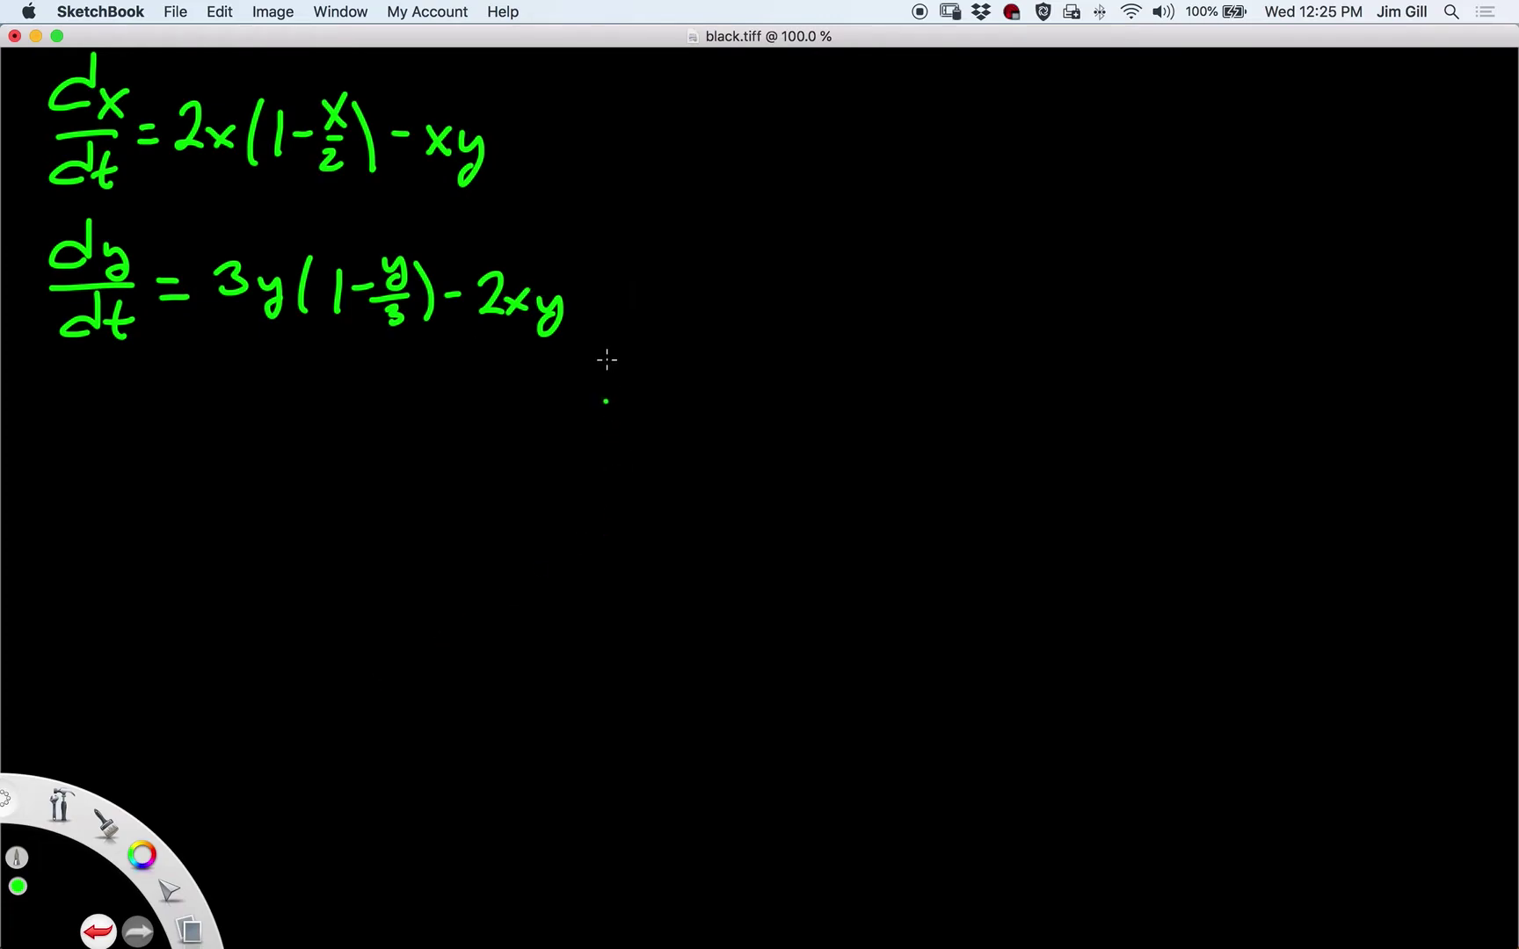
Write and underline 'Nullclines' right of the equations, then begin an x below it.
drag(634, 102, 633, 163)
mouse_move(632, 102)
mouse_down()
mouse_move(657, 167)
mouse_move(669, 101)
mouse_move(712, 171)
mouse_up()
mouse_move(723, 105)
mouse_down()
mouse_move(726, 171)
mouse_move(743, 146)
mouse_move(762, 165)
mouse_move(759, 119)
mouse_move(764, 170)
mouse_move(835, 173)
mouse_up()
click(775, 129)
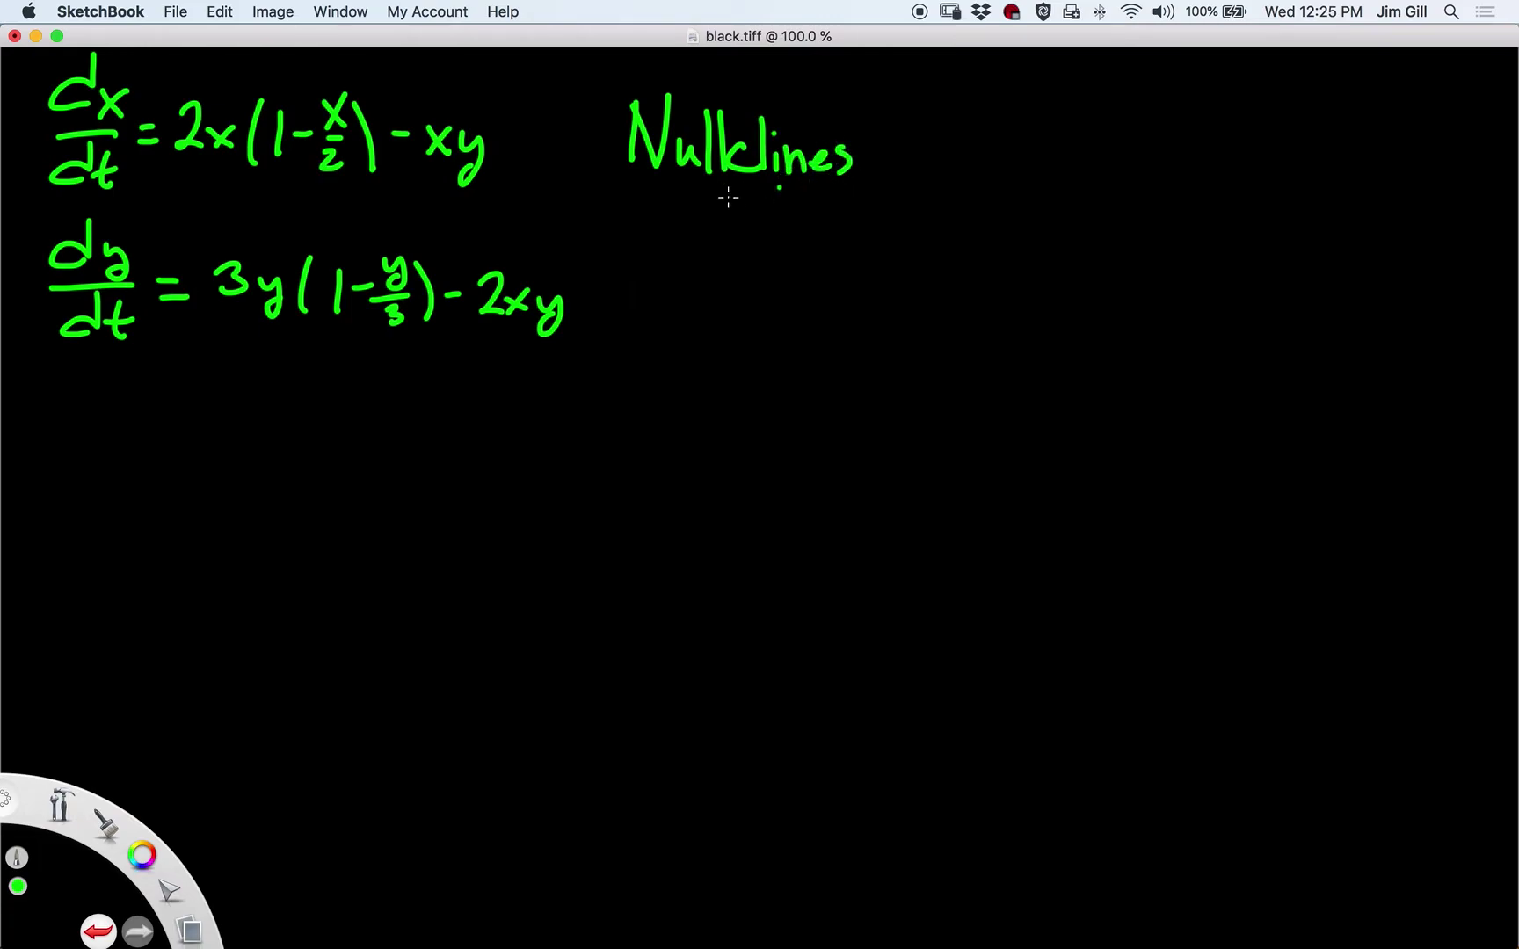
drag(647, 196, 816, 187)
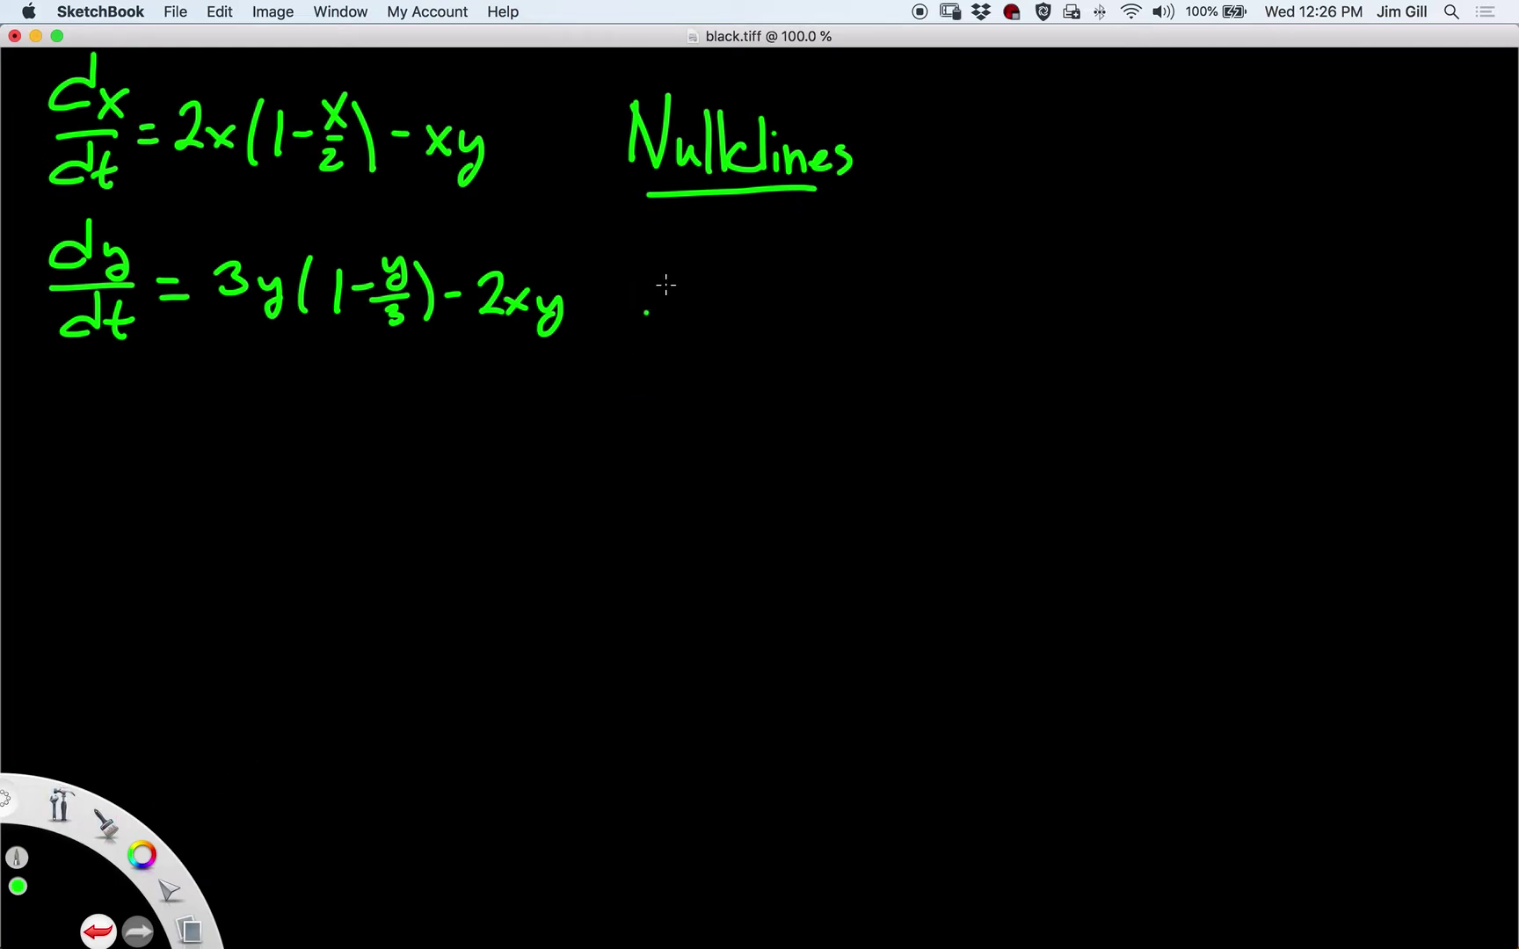
mouse_move(688, 259)
mouse_down()
mouse_move(706, 291)
mouse_move(708, 262)
mouse_move(690, 290)
mouse_move(818, 279)
mouse_up()
Complete the label 'x-nullcline will be when' under the heading.
mouse_move(828, 221)
mouse_down()
mouse_move(830, 296)
mouse_move(868, 295)
mouse_up()
mouse_move(875, 236)
mouse_down()
mouse_move(879, 283)
mouse_move(989, 280)
mouse_move(1011, 248)
mouse_move(1010, 293)
mouse_up()
drag(1023, 239, 1025, 294)
mouse_move(1032, 234)
mouse_down()
mouse_move(1035, 292)
mouse_move(1077, 286)
mouse_move(1073, 268)
mouse_move(1093, 292)
mouse_move(1079, 294)
mouse_move(1074, 251)
mouse_move(1071, 295)
mouse_move(1171, 283)
mouse_up()
drag(1182, 227, 1183, 301)
drag(1184, 285, 1246, 299)
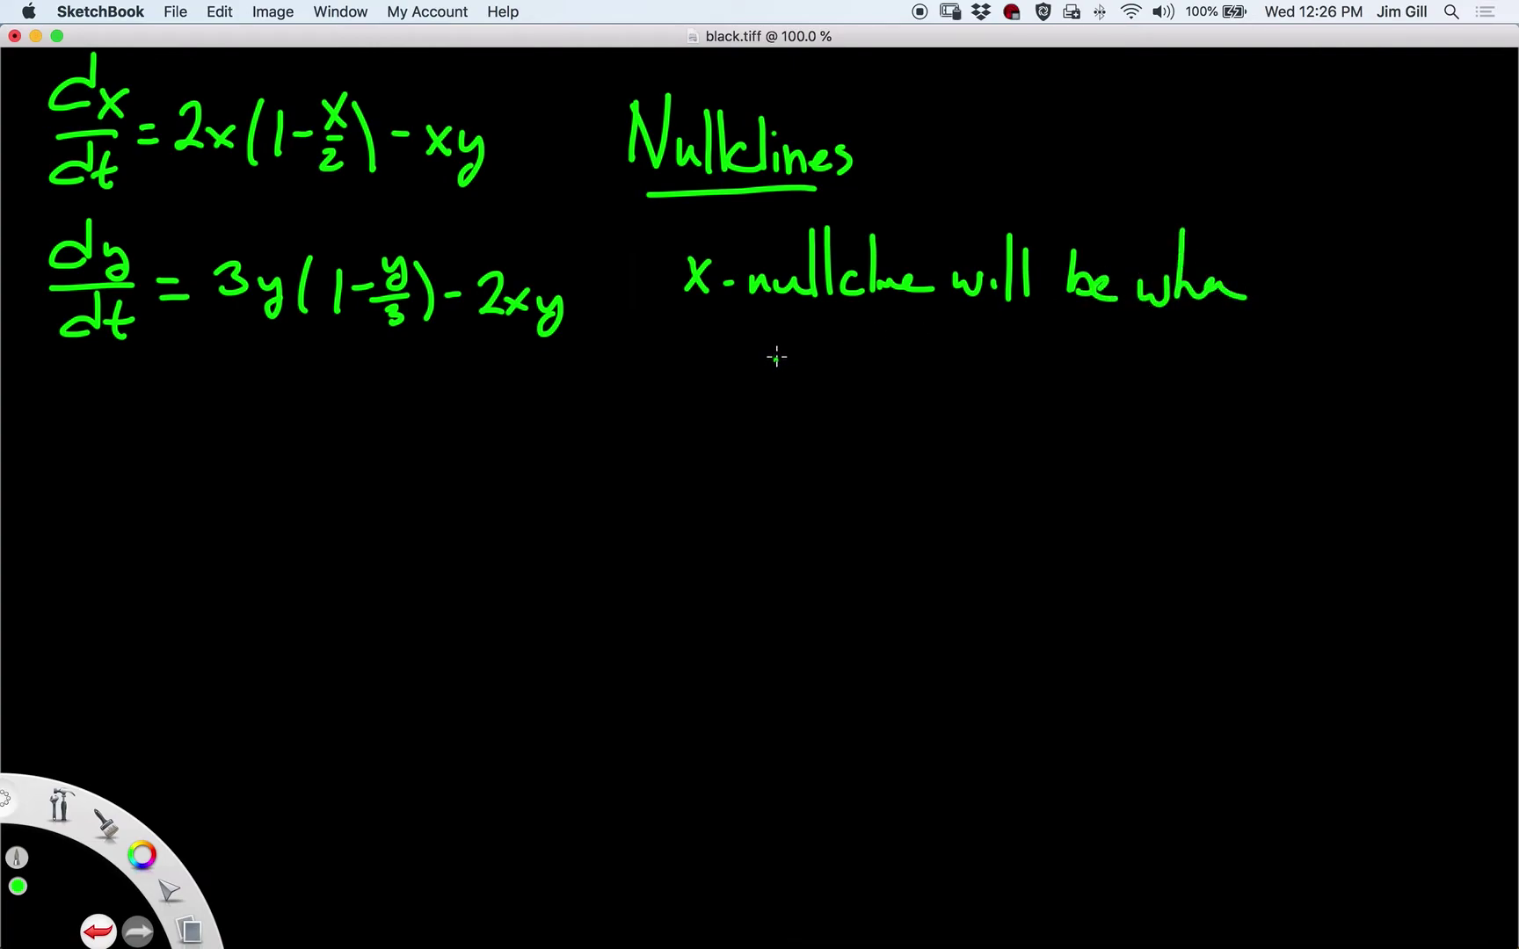
Write 0 = 2x(1 − x/2) − xy beneath the x-nullcline label.
mouse_move(777, 336)
mouse_down()
mouse_move(787, 381)
mouse_move(766, 336)
mouse_move(904, 375)
mouse_move(932, 358)
mouse_move(902, 391)
mouse_up()
mouse_move(975, 332)
mouse_down()
mouse_move(988, 370)
mouse_move(994, 338)
mouse_move(1000, 378)
mouse_move(1046, 355)
mouse_up()
mouse_move(1042, 370)
mouse_down()
mouse_move(1078, 373)
mouse_move(1080, 402)
mouse_up()
drag(1096, 327, 1101, 401)
mouse_move(1132, 370)
mouse_down()
mouse_move(1195, 363)
mouse_move(1160, 400)
mouse_up()
mouse_move(1195, 361)
mouse_down()
mouse_move(1167, 392)
mouse_move(1229, 370)
mouse_move(1201, 427)
mouse_up()
click(1084, 410)
Add the y-nullcline label with 0 = 3y(1 − y/3) − 2xy below it.
mouse_move(683, 421)
mouse_down()
mouse_move(704, 431)
mouse_move(688, 480)
mouse_up()
mouse_move(723, 430)
mouse_down()
mouse_move(799, 438)
mouse_move(830, 401)
mouse_move(845, 441)
mouse_move(875, 425)
mouse_move(879, 443)
mouse_move(1015, 459)
mouse_up()
click(761, 423)
drag(805, 478, 879, 490)
drag(854, 507, 971, 520)
drag(995, 501, 962, 567)
mouse_move(1032, 475)
mouse_down()
mouse_move(1025, 528)
mouse_move(1064, 526)
mouse_move(1105, 487)
mouse_move(1125, 503)
mouse_up()
mouse_move(1144, 464)
mouse_down()
mouse_move(1134, 521)
mouse_move(1141, 510)
mouse_up()
mouse_move(1128, 520)
mouse_down()
mouse_move(1148, 531)
mouse_move(1132, 548)
mouse_up()
mouse_move(1171, 479)
mouse_down()
mouse_move(1178, 536)
mouse_move(1220, 508)
mouse_move(1274, 530)
mouse_up()
mouse_move(1265, 502)
mouse_down()
mouse_move(1302, 501)
mouse_move(1272, 527)
mouse_move(1331, 524)
mouse_up()
drag(1347, 506, 1321, 545)
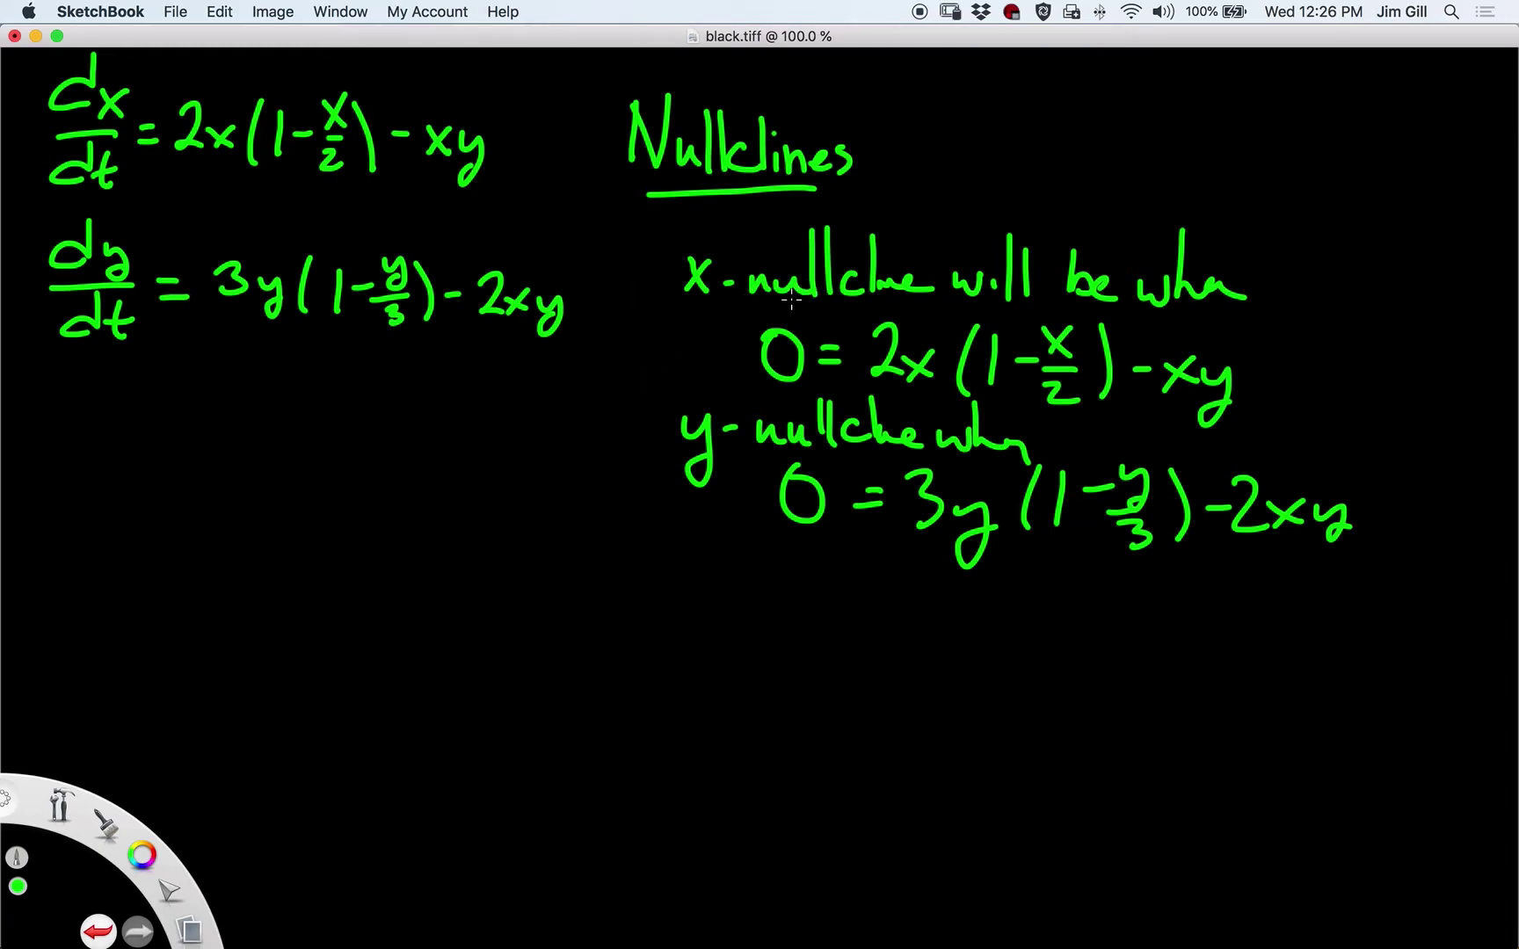
Underline the x-nullcline label and annotate it 'v.f. ↑ or ↓'.
drag(700, 322, 868, 311)
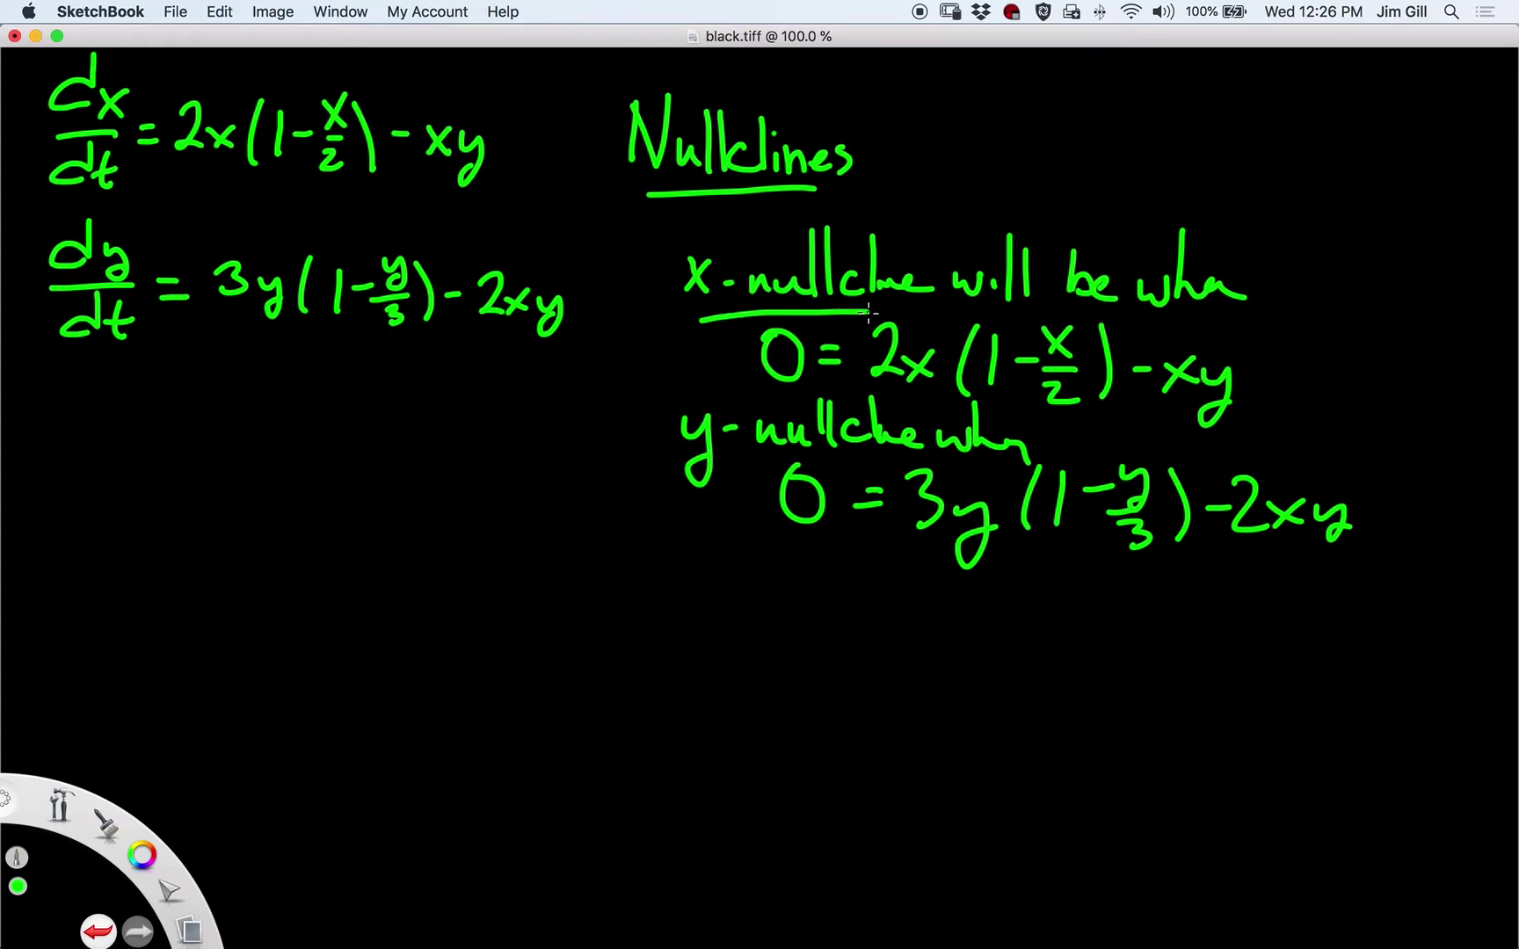
mouse_move(944, 187)
mouse_down()
mouse_move(951, 204)
mouse_move(965, 180)
mouse_move(1019, 176)
mouse_move(994, 218)
mouse_up()
click(978, 213)
drag(984, 203, 1007, 196)
click(1021, 214)
mouse_move(1107, 208)
mouse_down()
mouse_move(1110, 132)
mouse_move(1168, 197)
mouse_move(1185, 181)
mouse_up()
drag(1224, 147, 1223, 227)
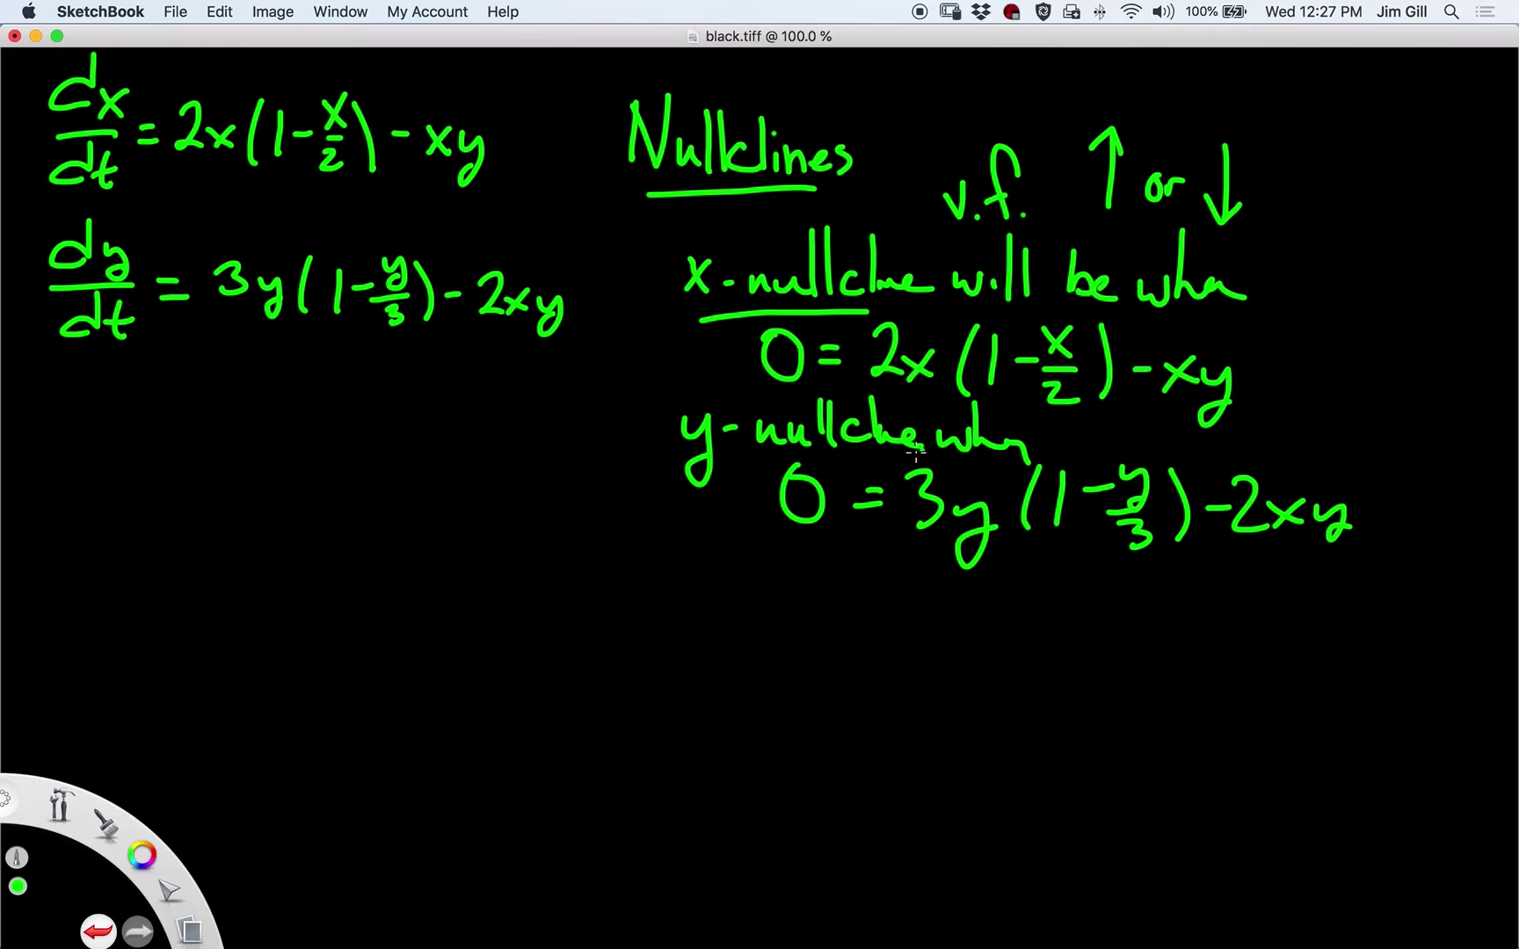
Underline the y-nullcline label and annotate it 'v.f.' with a right arrow.
drag(739, 456, 888, 457)
mouse_move(1075, 440)
mouse_down()
mouse_move(1123, 460)
mouse_move(1229, 443)
mouse_up()
click(1105, 454)
click(1141, 458)
mouse_move(1209, 430)
mouse_down()
mouse_move(1229, 444)
mouse_move(1339, 435)
mouse_move(1359, 455)
mouse_up()
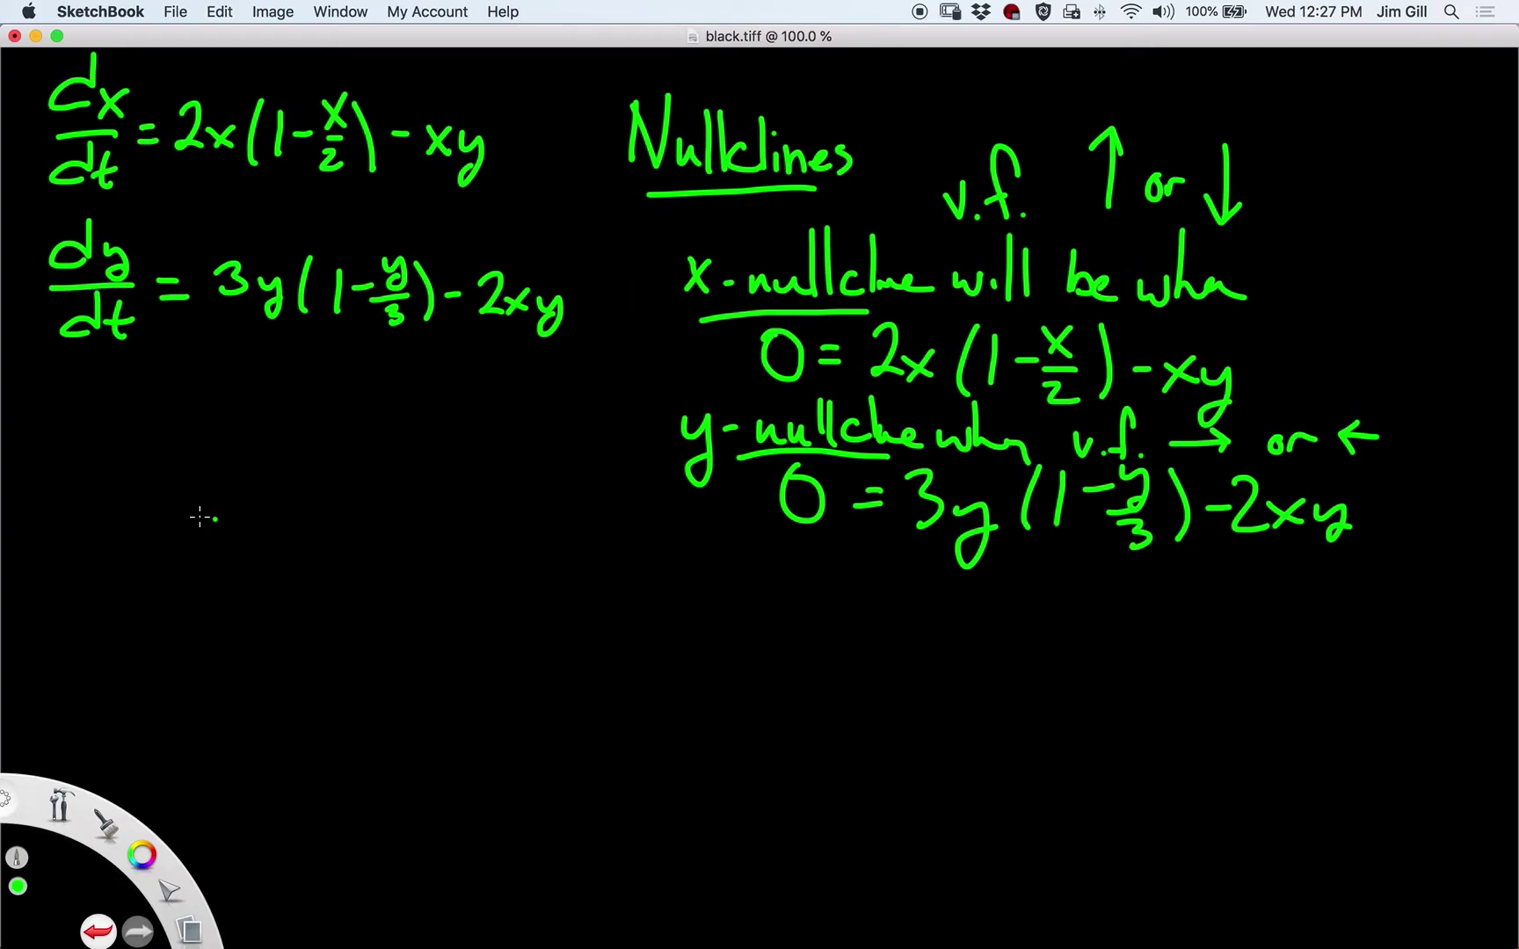
Write an 'X-nullcline' heading below dy/dt with the factored equation 0 = x(2 − x − y).
mouse_move(112, 446)
mouse_down()
mouse_move(151, 488)
mouse_move(109, 492)
mouse_move(305, 461)
mouse_move(411, 490)
mouse_up()
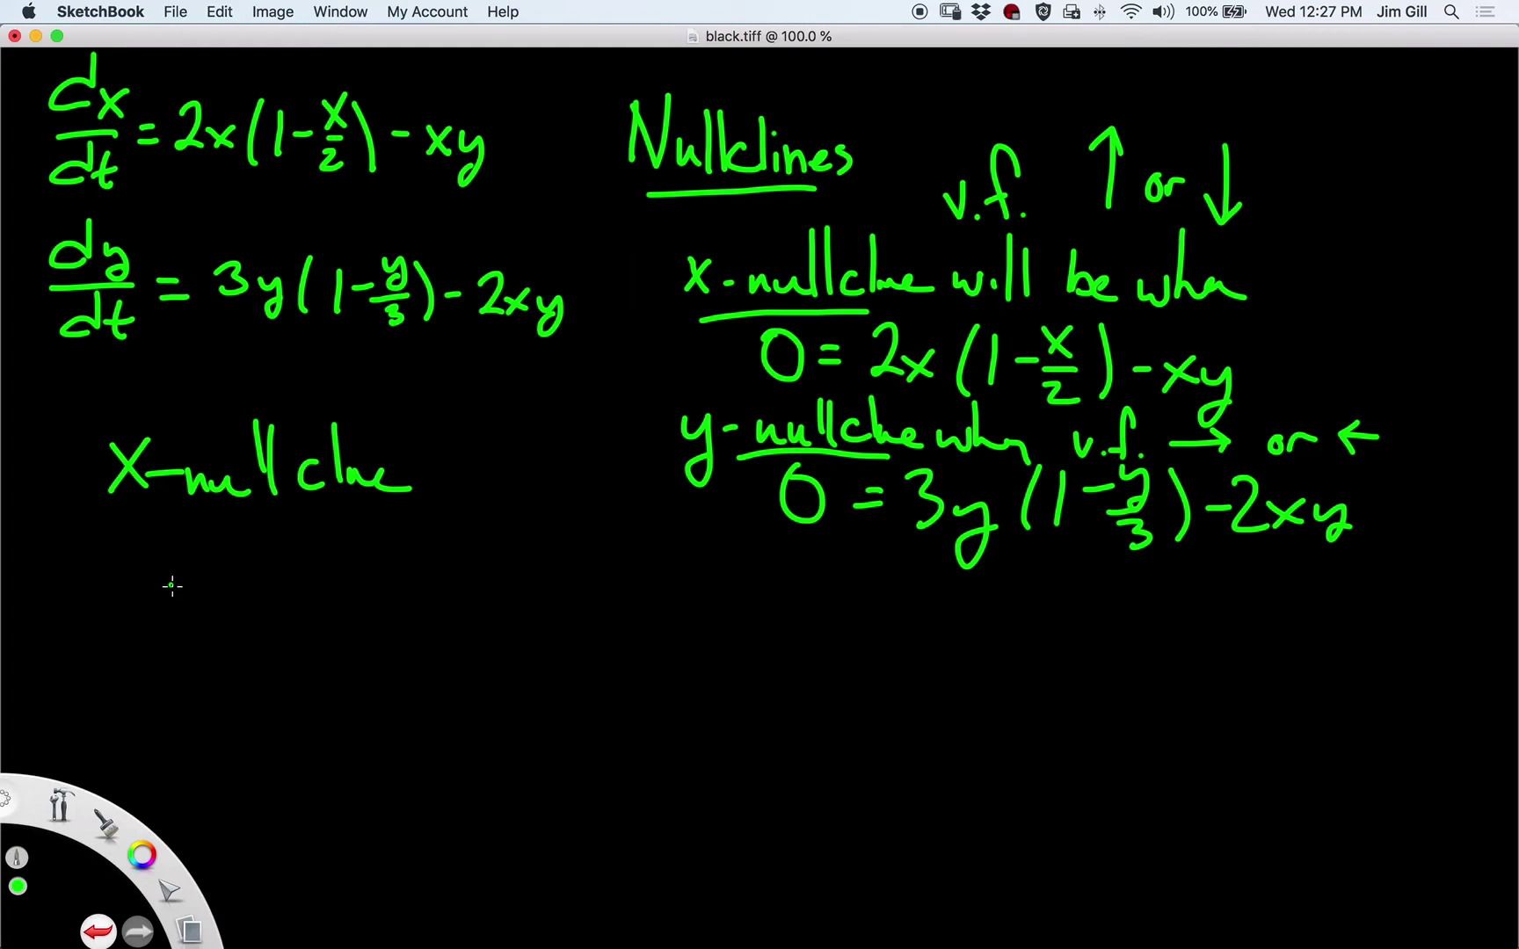
mouse_move(183, 578)
mouse_down()
mouse_move(169, 626)
mouse_move(181, 579)
mouse_move(269, 593)
mouse_move(273, 611)
mouse_up()
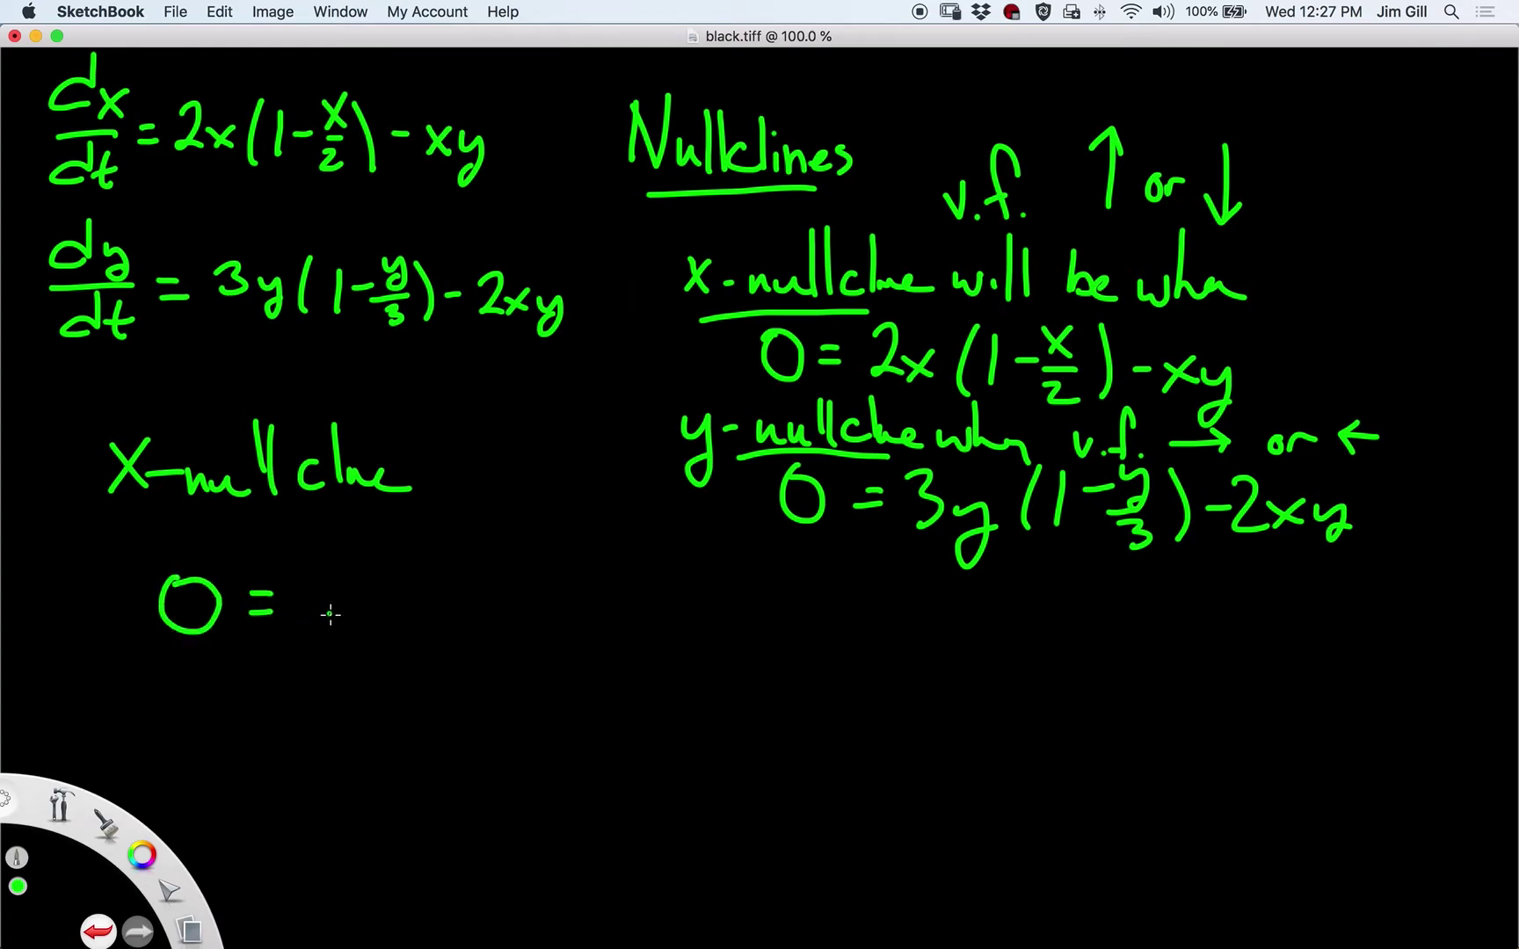
mouse_move(322, 592)
mouse_down()
mouse_move(352, 621)
mouse_move(324, 626)
mouse_up()
drag(412, 571, 407, 649)
mouse_move(432, 587)
mouse_down()
mouse_move(465, 583)
mouse_move(476, 640)
mouse_move(524, 605)
mouse_move(596, 622)
mouse_move(567, 629)
mouse_move(659, 608)
mouse_move(686, 667)
mouse_up()
drag(716, 567, 736, 649)
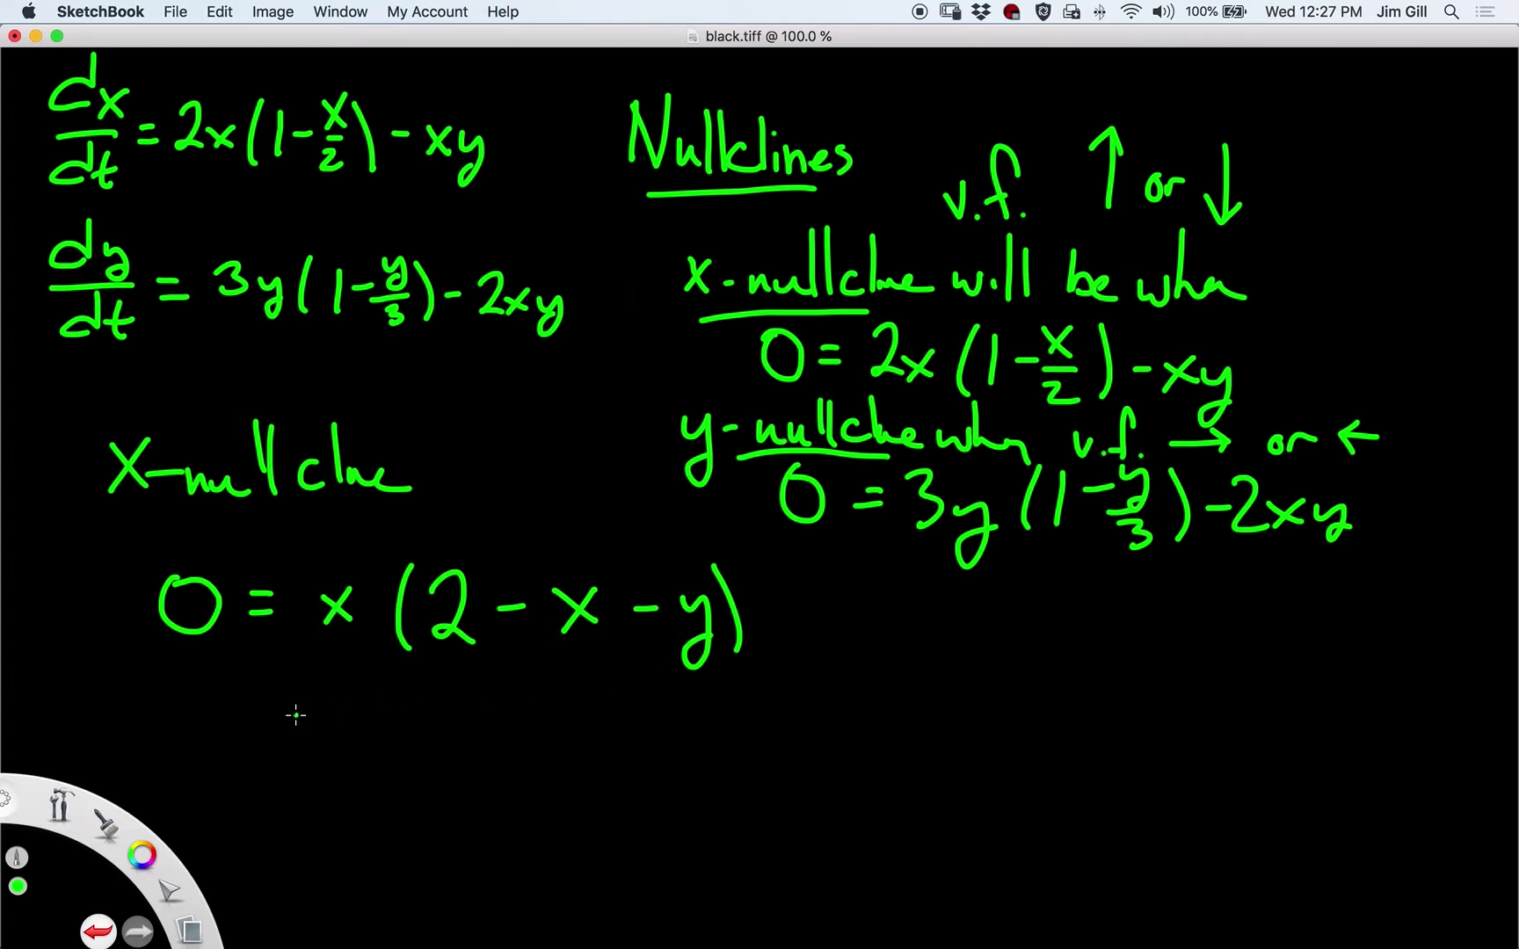
Write the solutions 'are x = 0' and y = −x + 2 beneath the factored equation.
drag(279, 687, 343, 717)
mouse_move(428, 691)
mouse_down()
mouse_move(464, 729)
mouse_move(438, 731)
mouse_up()
drag(493, 706, 499, 706)
drag(484, 723, 550, 691)
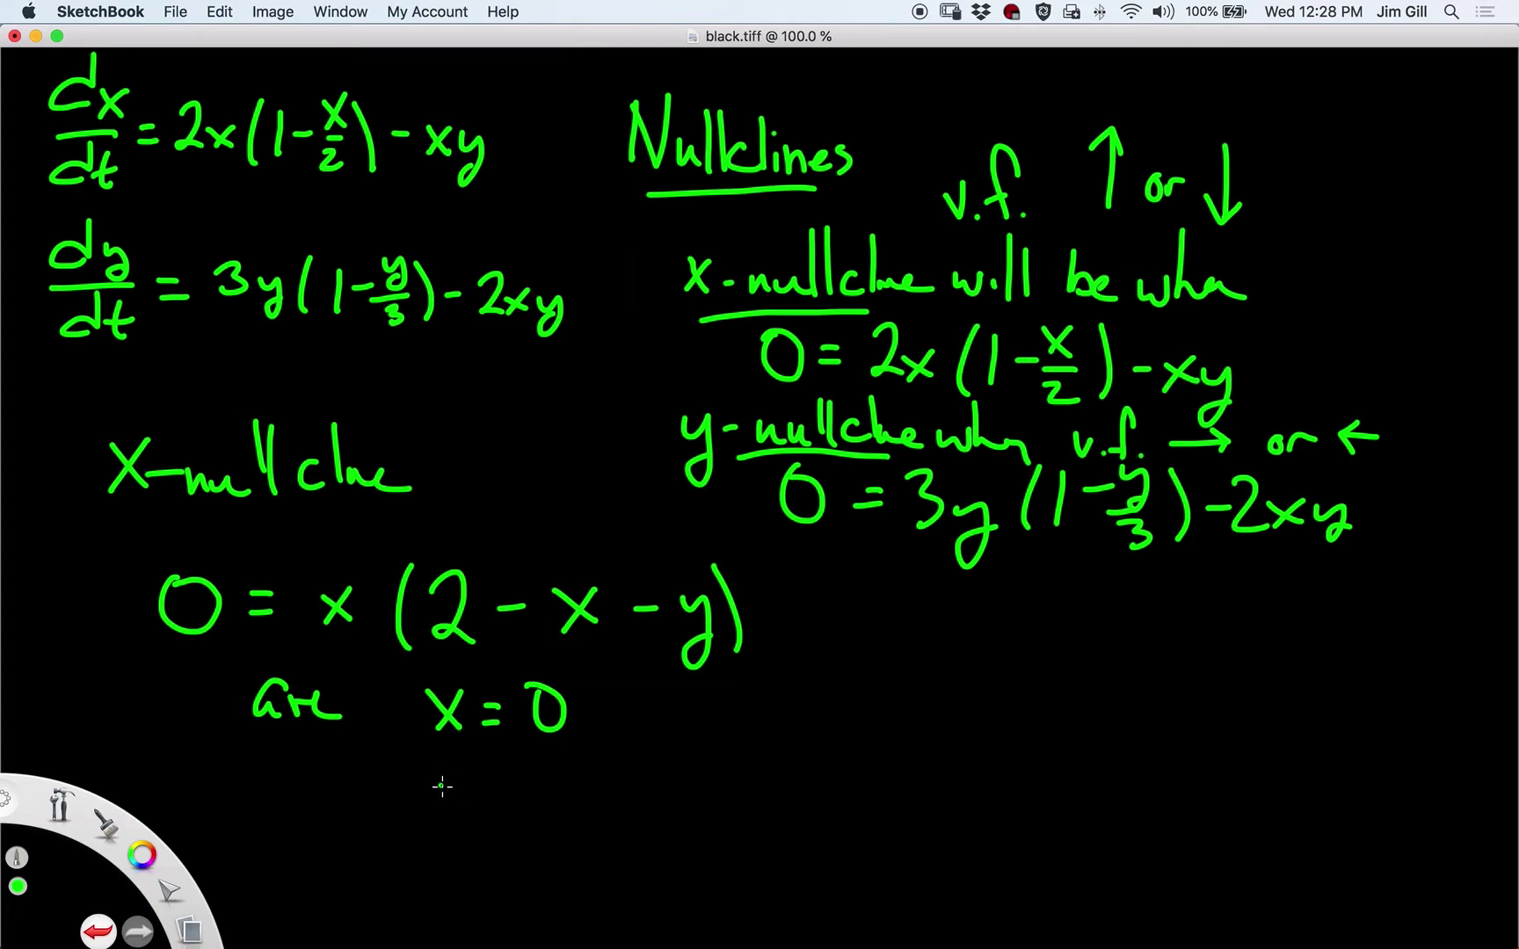
drag(437, 777, 463, 801)
drag(472, 774, 450, 839)
drag(489, 781, 508, 780)
mouse_move(489, 797)
mouse_down()
mouse_move(552, 785)
mouse_move(587, 798)
mouse_move(570, 801)
mouse_up()
mouse_move(637, 762)
mouse_down()
mouse_move(635, 805)
mouse_move(654, 782)
mouse_move(695, 803)
mouse_up()
click(650, 826)
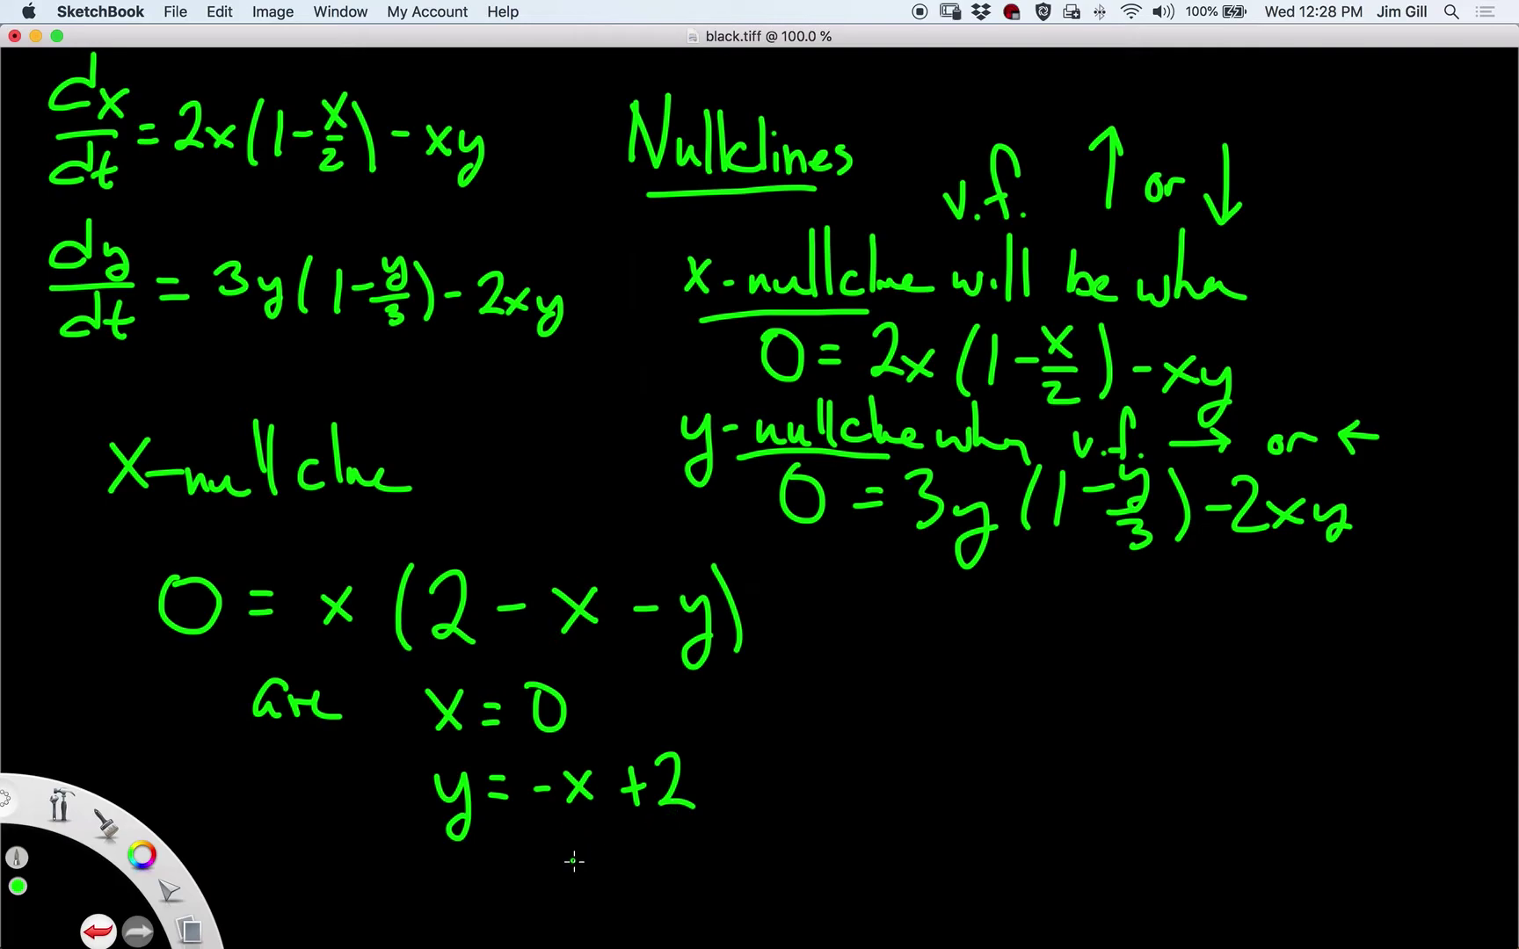